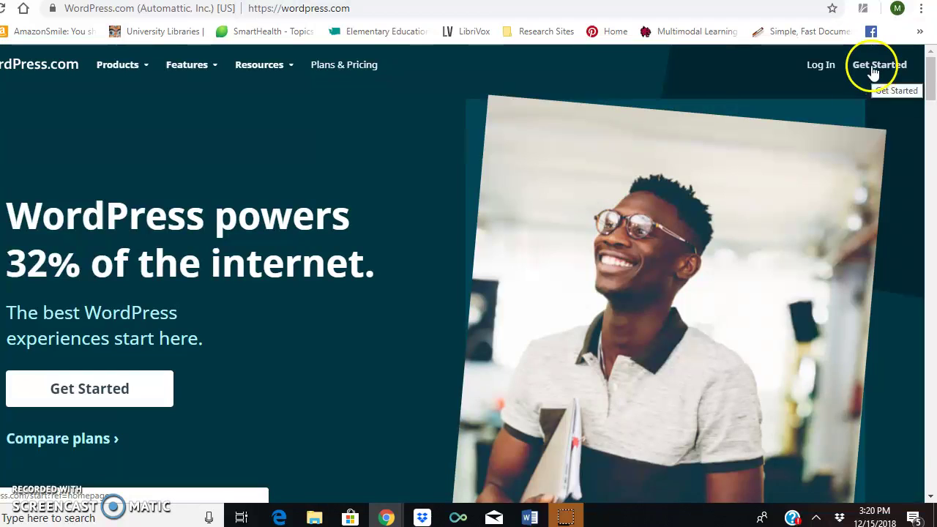
Start a new WordPress.com account and autofill the first and last name from saved details
click(874, 70)
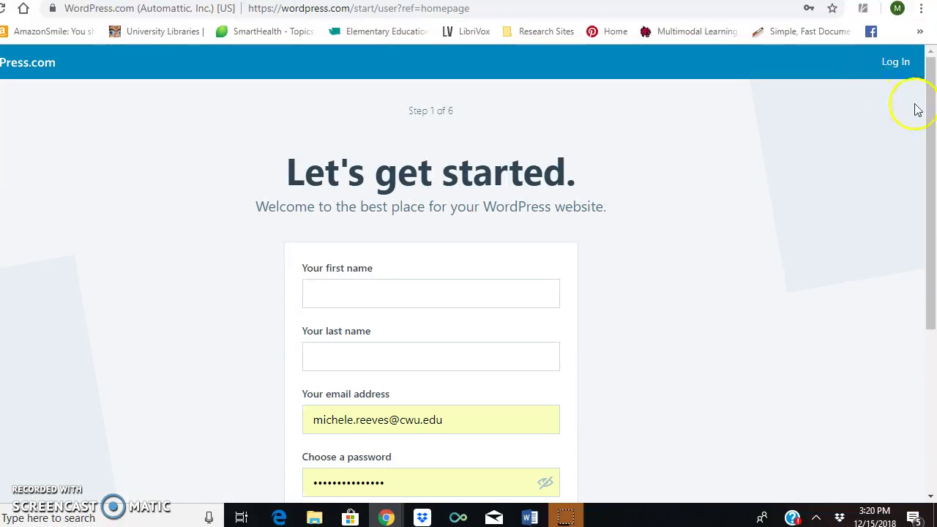
drag(930, 90, 929, 139)
click(349, 196)
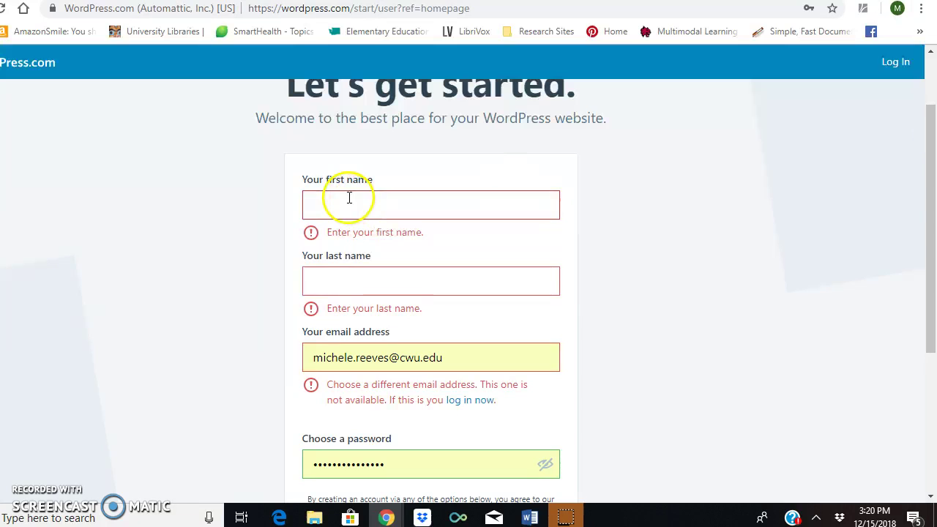
click(321, 206)
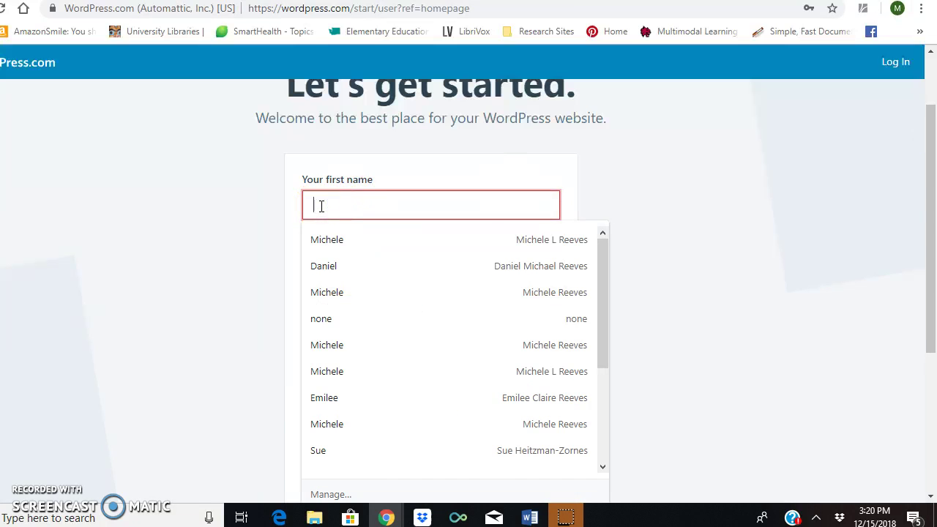
text(Michele)
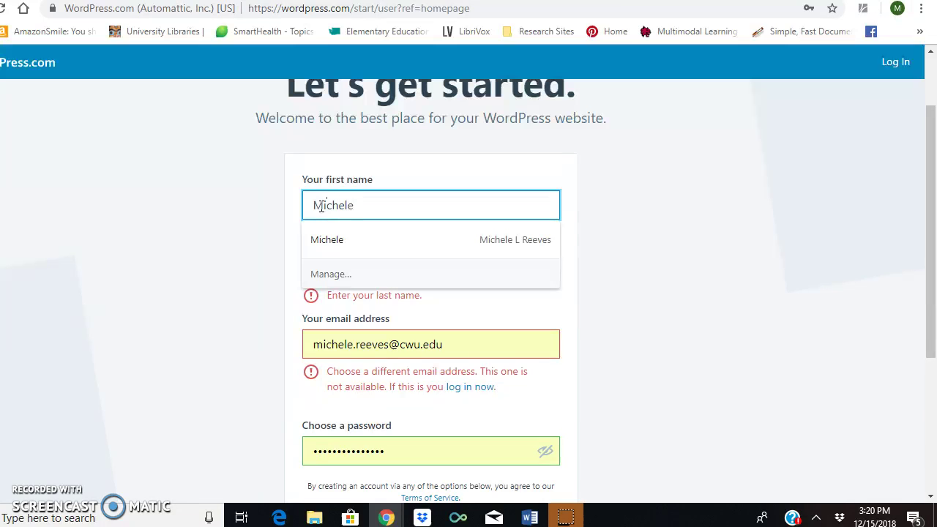
click(326, 241)
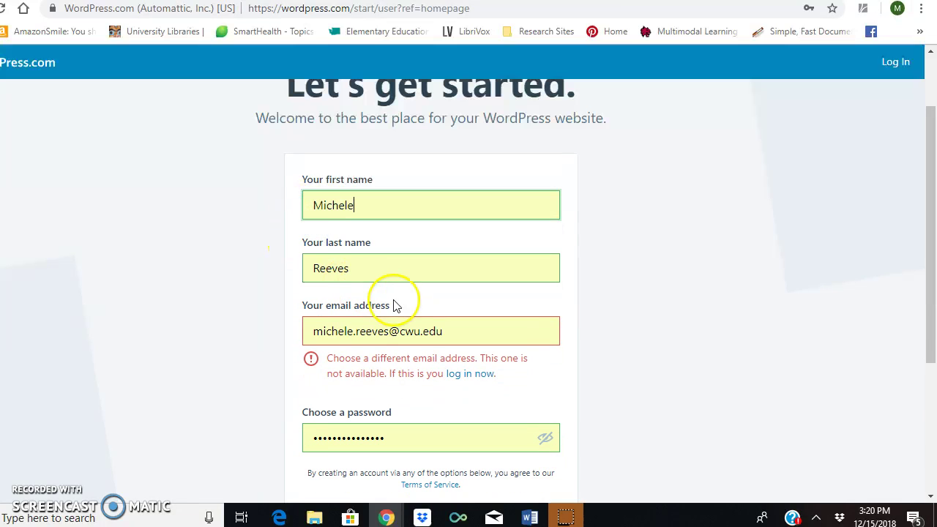
Replace the rejected e-mail with another saved address and type a new password
drag(444, 330, 235, 318)
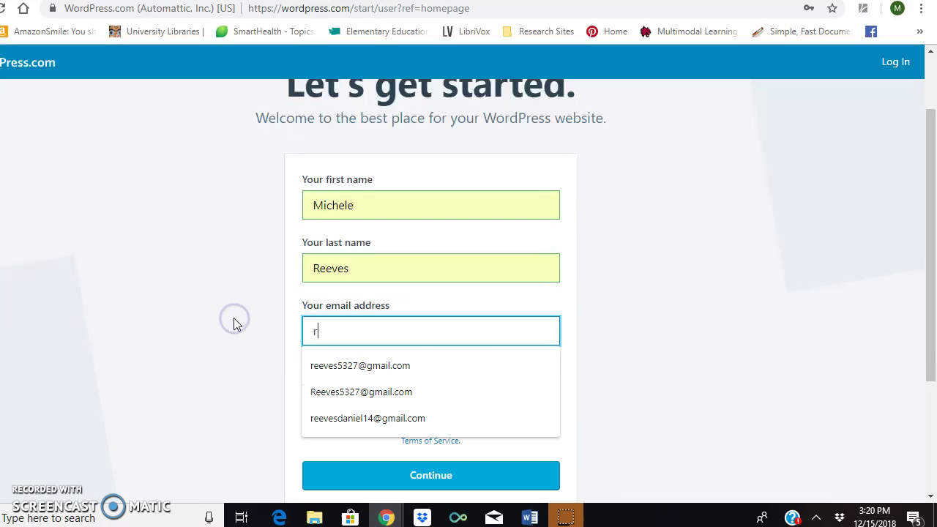
click(324, 366)
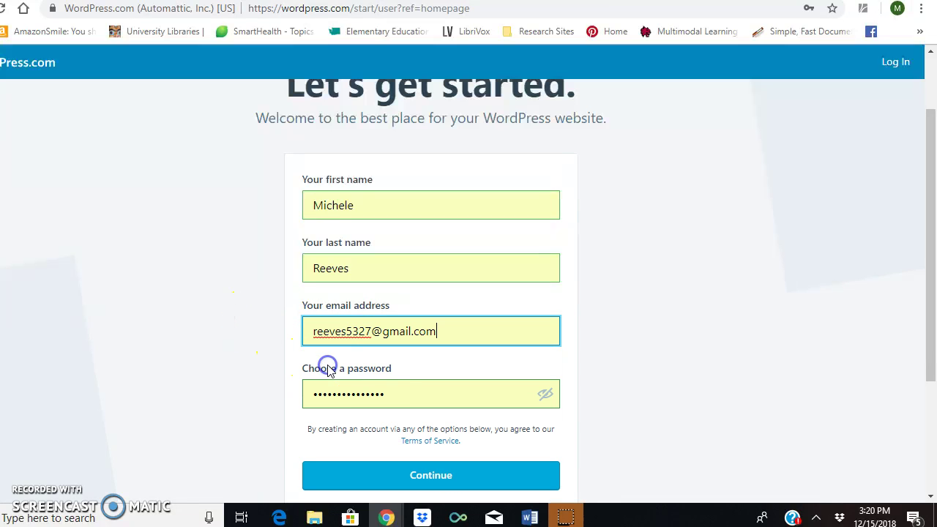
drag(387, 390, 115, 384)
text(***)
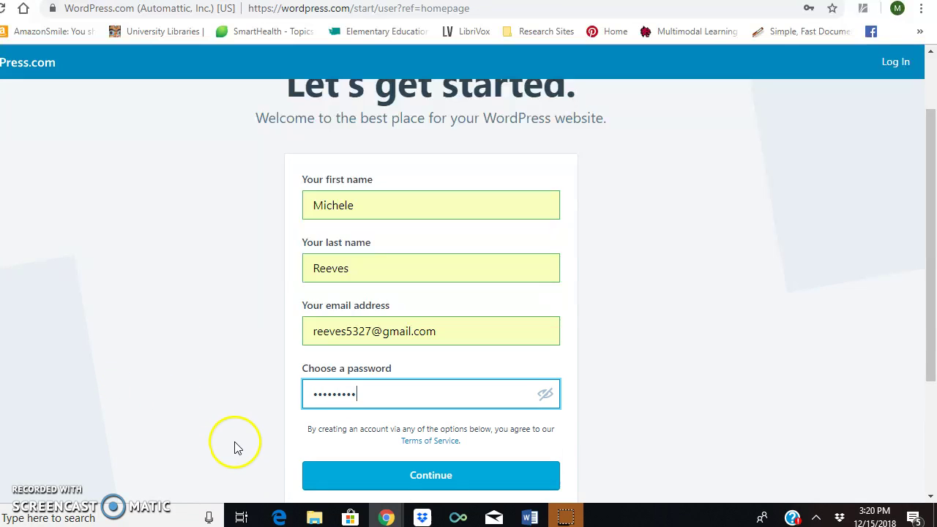
Submit the account details and save the new password in Chrome
click(438, 477)
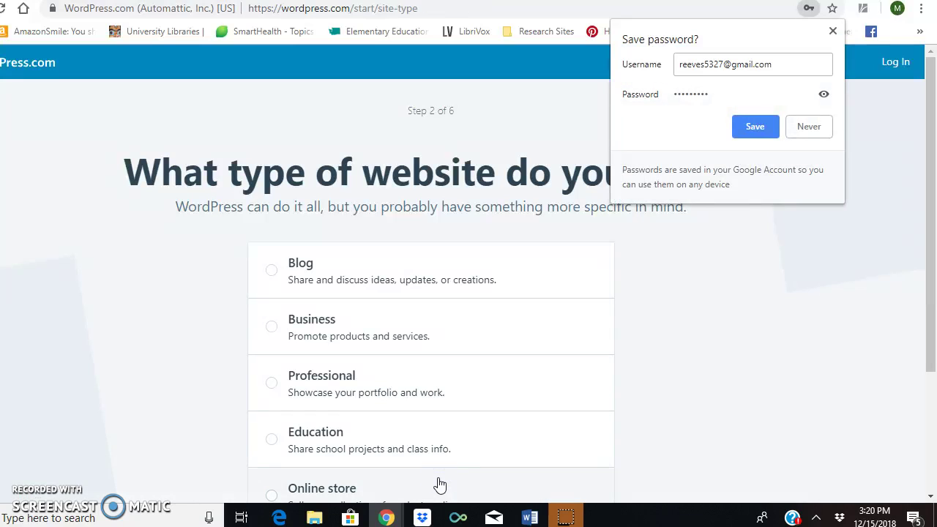
click(768, 128)
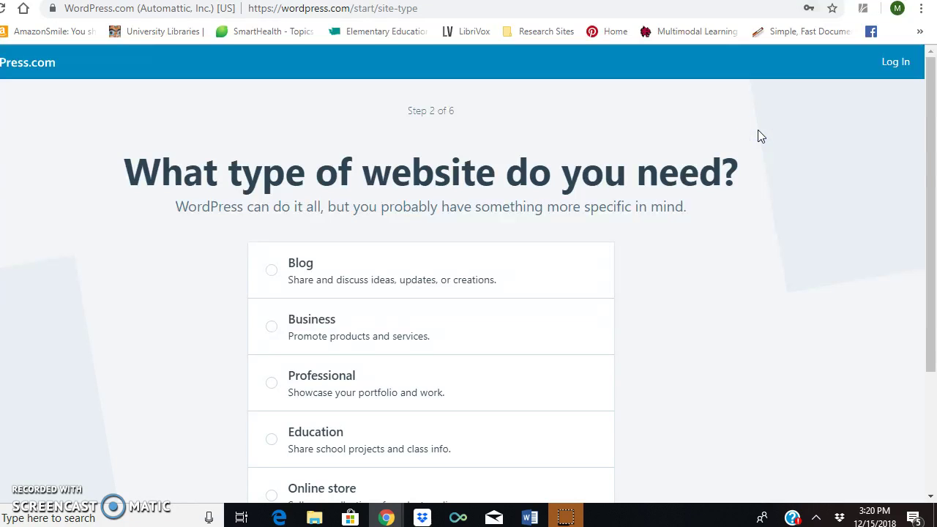
click(933, 141)
drag(931, 92, 931, 119)
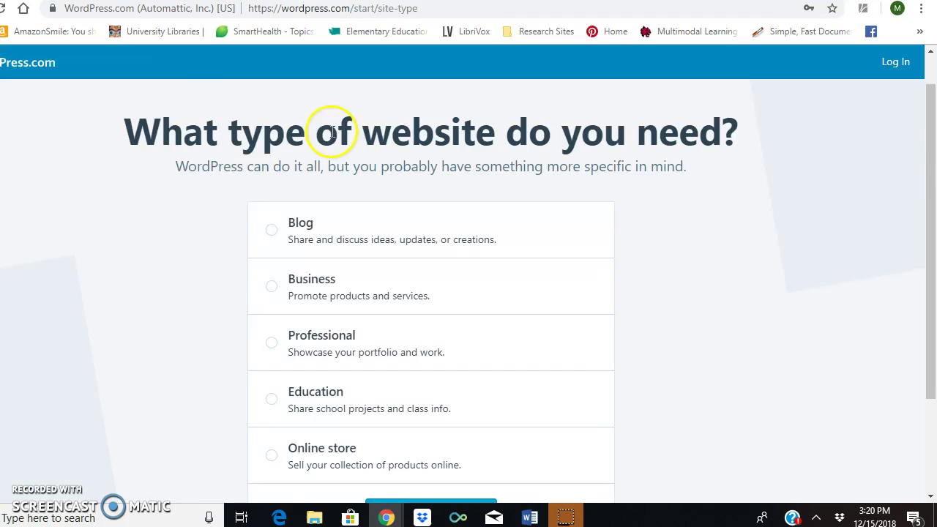
Choose Blog as the website type and continue
click(276, 233)
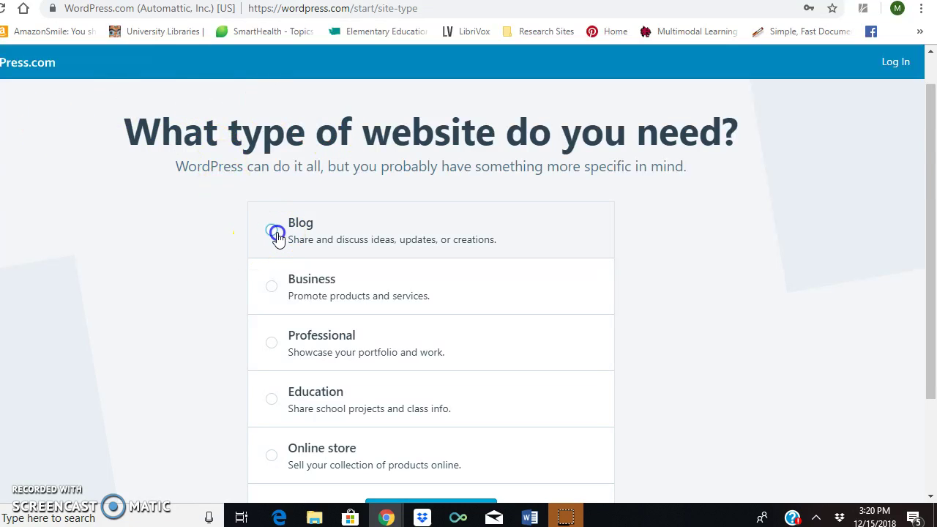
drag(932, 154, 933, 194)
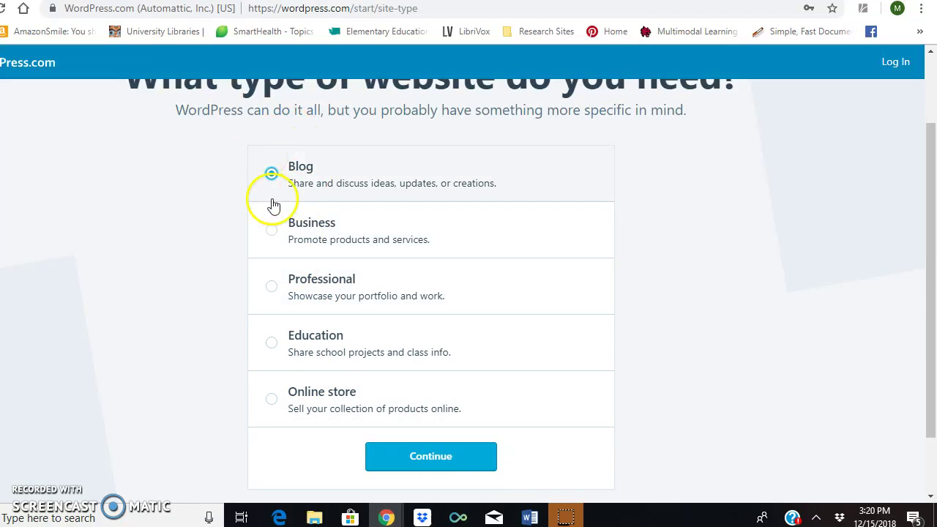
click(449, 456)
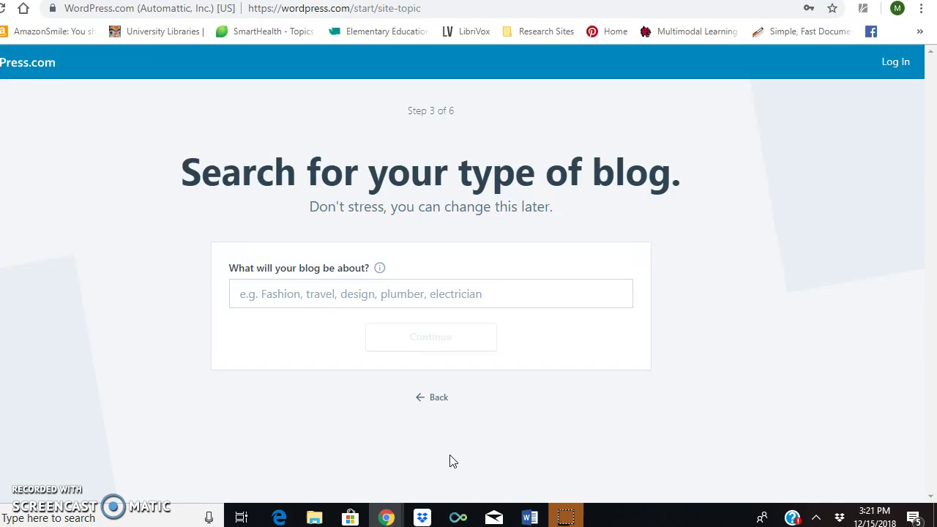
Enter 'Children's Literature' as the blog topic and continue to naming
click(249, 295)
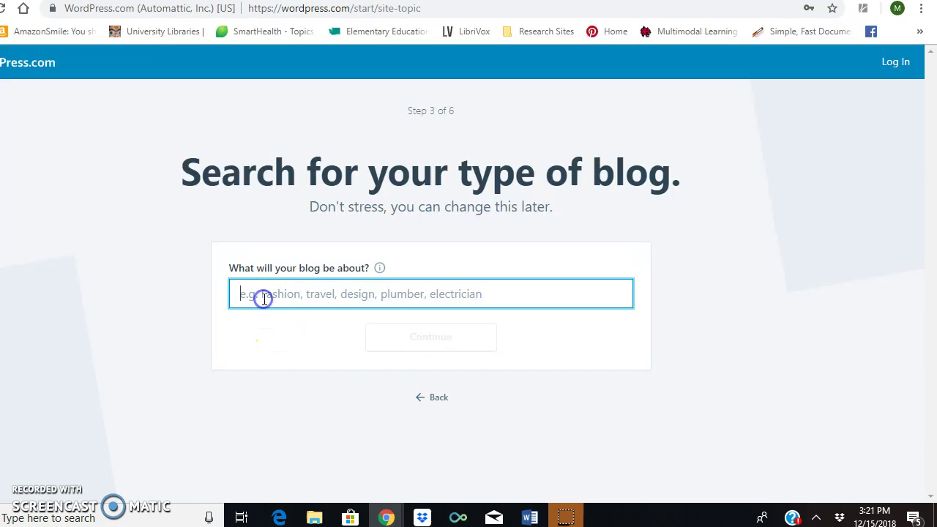
text(Chidren)
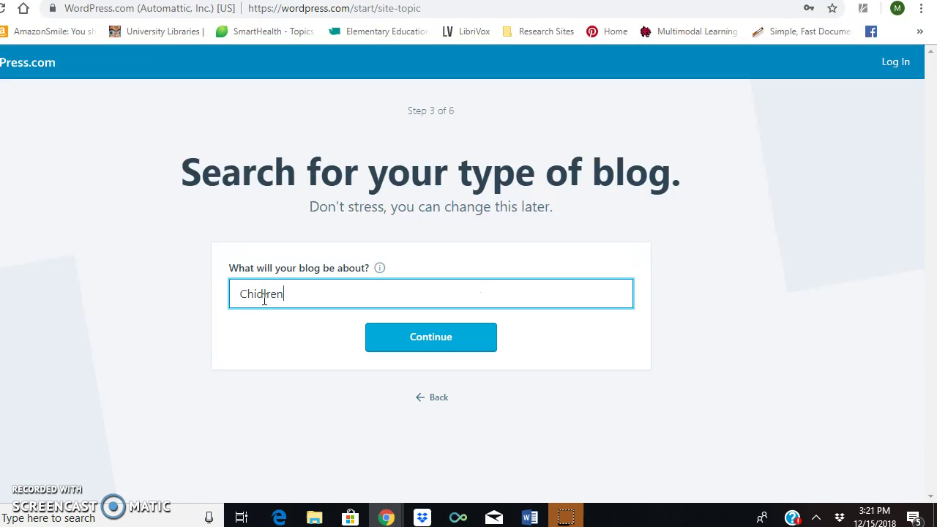
key(BackSpace)
key(BackSpace)
key(BackSpace)
key(BackSpace)
text(lre)
key(BackSpace)
key(BackSpace)
key(BackSpace)
key(BackSpace)
text(dren's Literature)
click(401, 350)
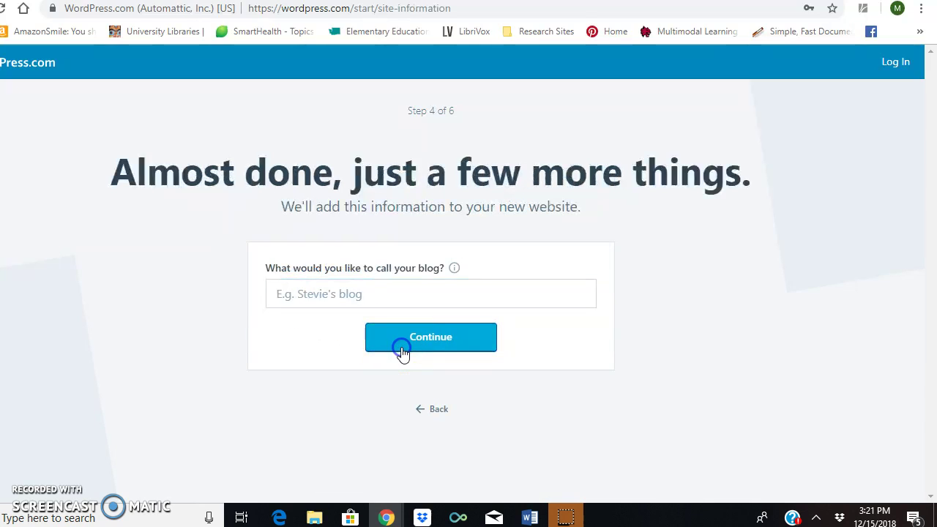
Name the blog 'Sample to learn how' and continue to the address step
click(396, 352)
click(319, 300)
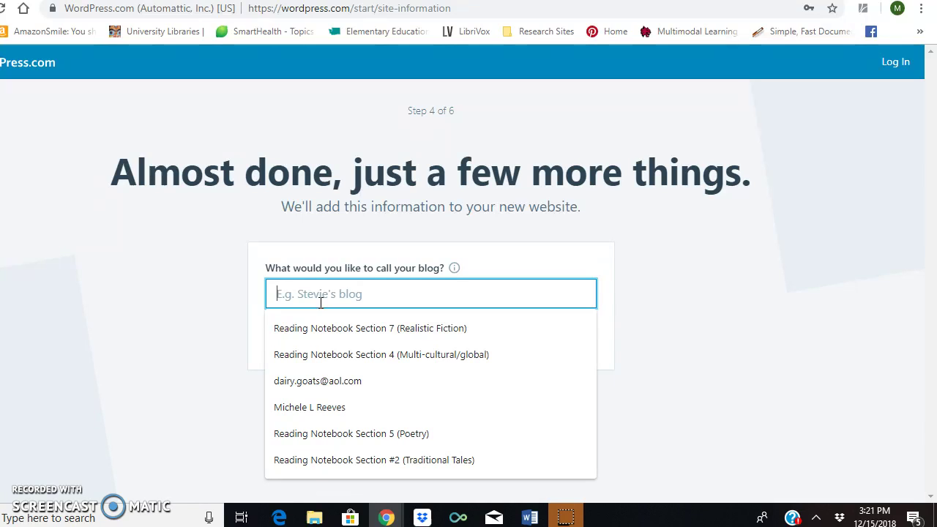
text(Sample to learn how)
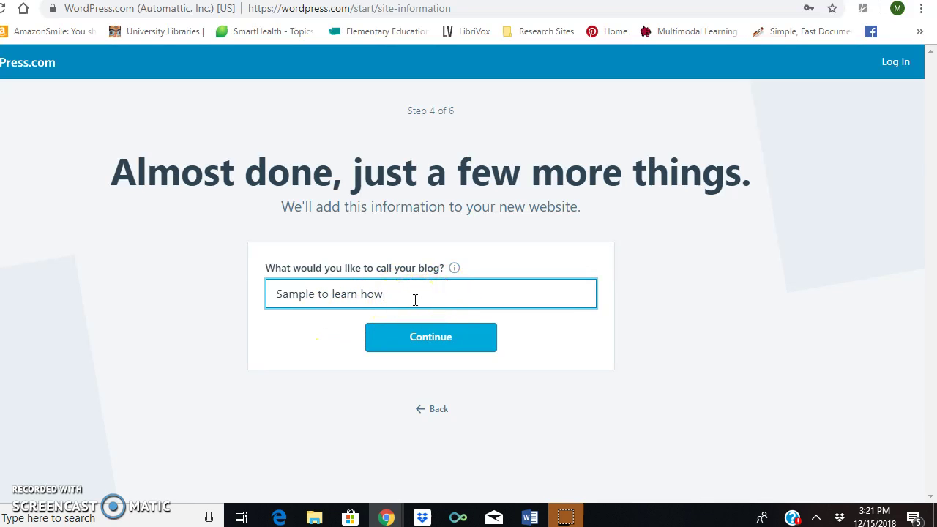
click(421, 343)
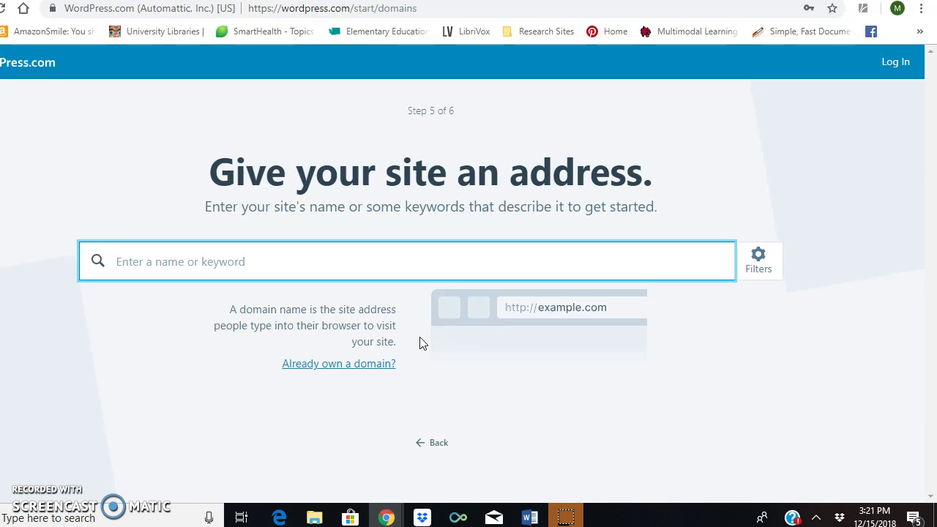
Search for the site name and select the free .wordpress.com address from the results
text(michele's literature sti)
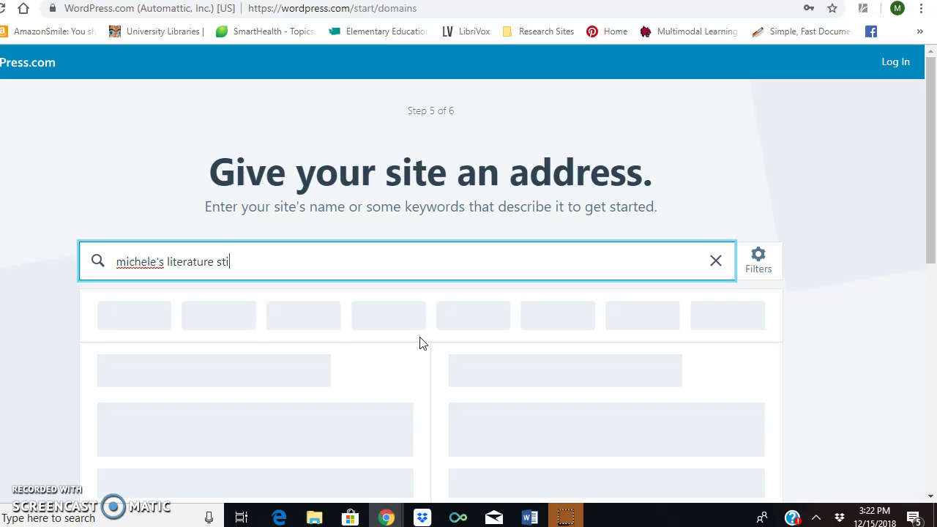
key(BackSpace)
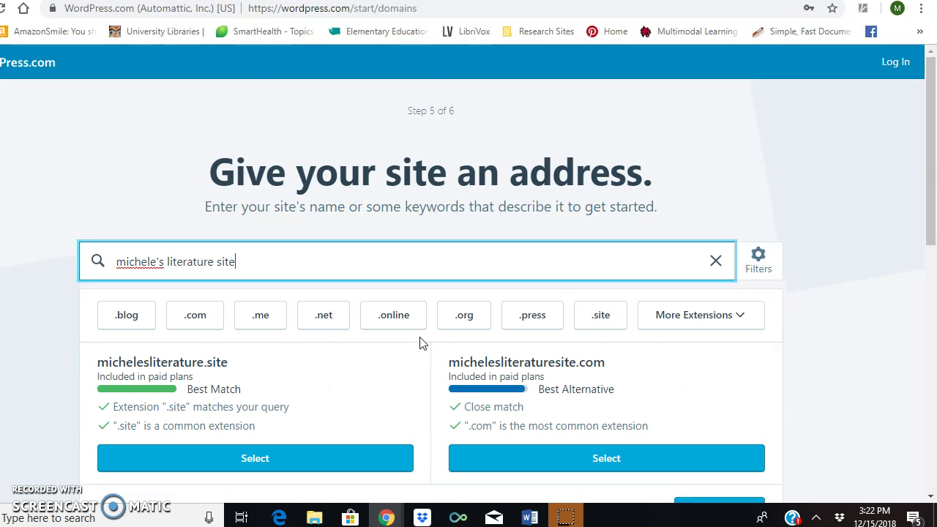
drag(923, 111, 932, 144)
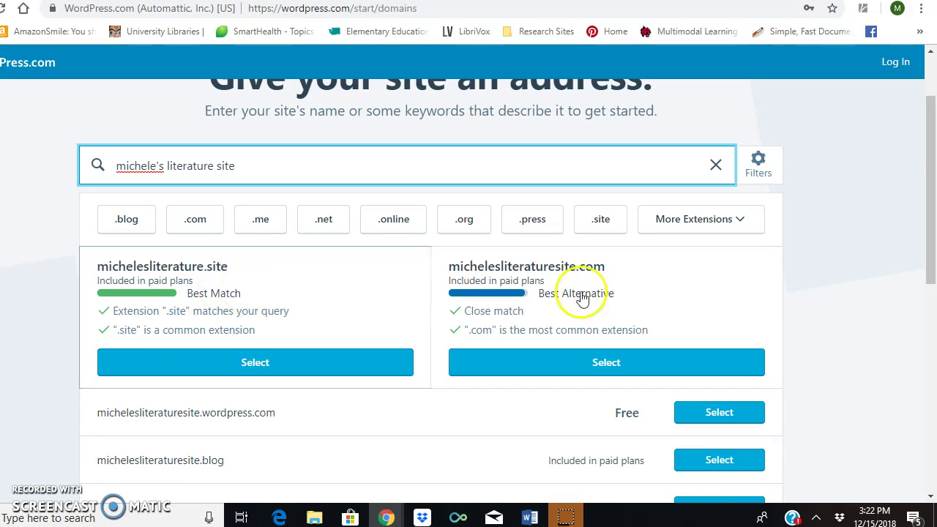
drag(930, 211, 931, 233)
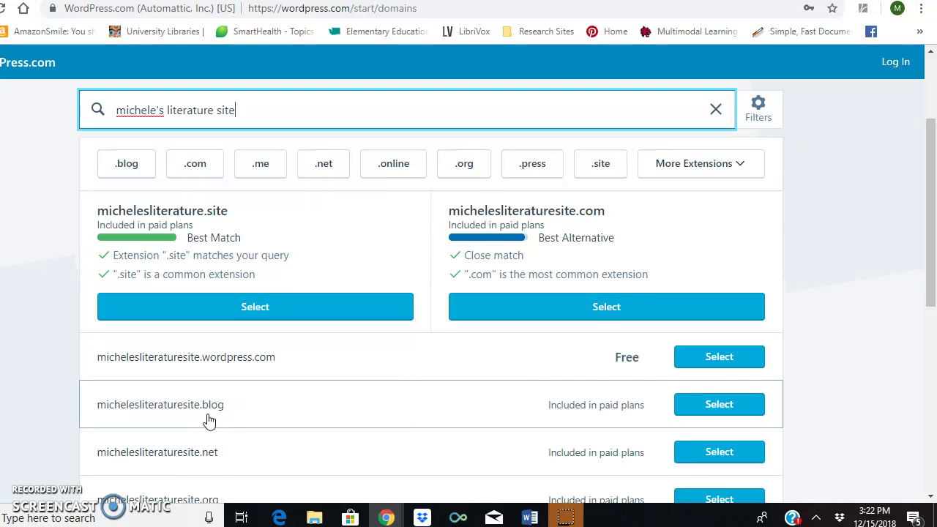
click(933, 260)
drag(933, 260, 931, 347)
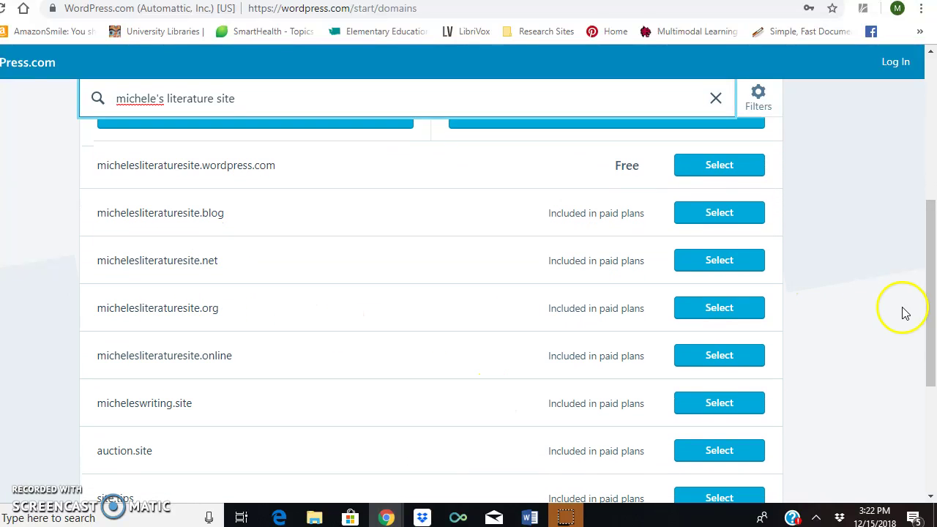
drag(935, 308, 933, 249)
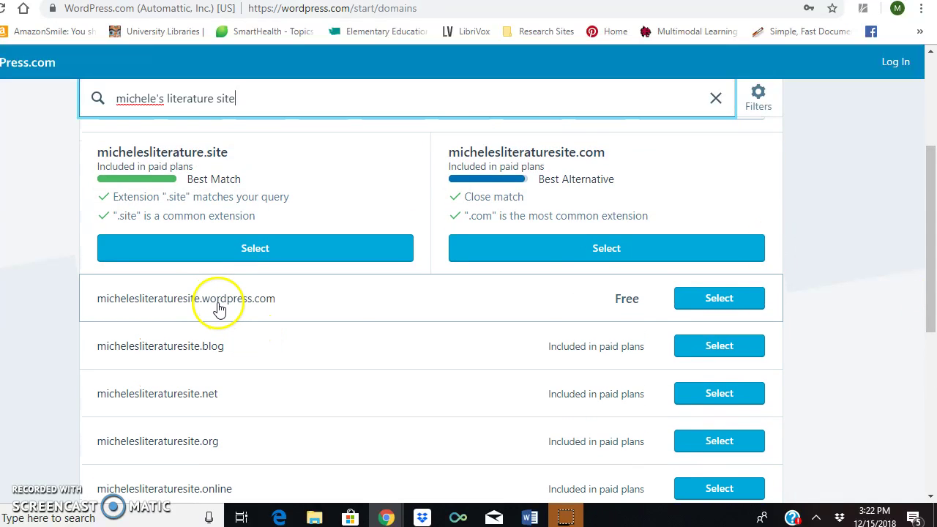
click(718, 299)
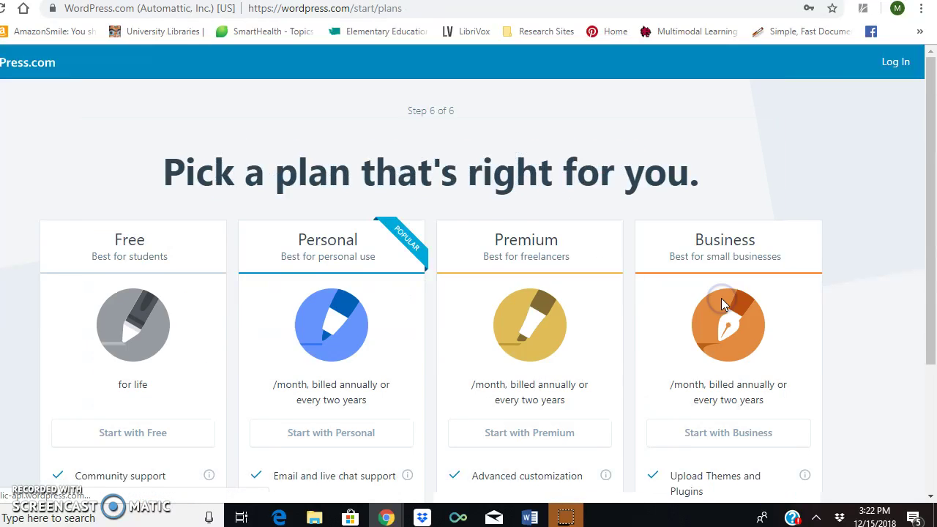
Scroll the plans page and start the site on the Free plan
drag(931, 109, 933, 218)
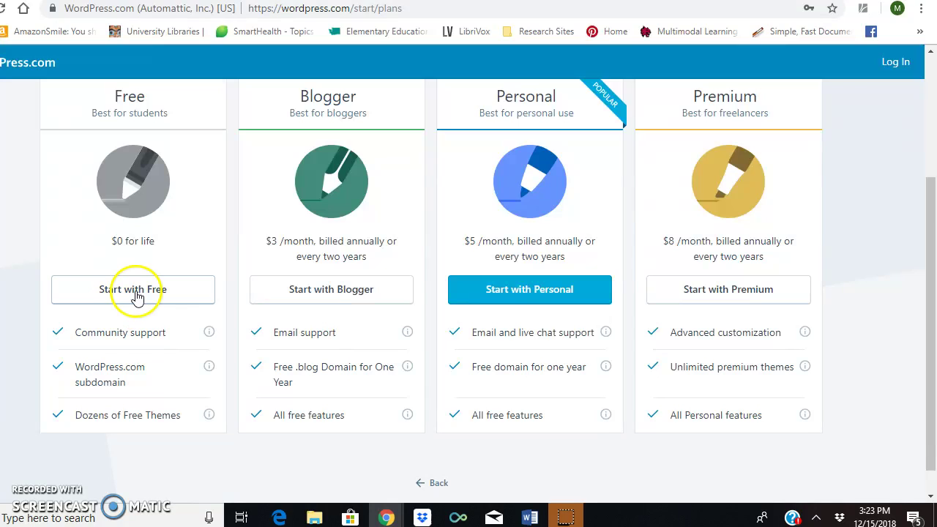
click(135, 295)
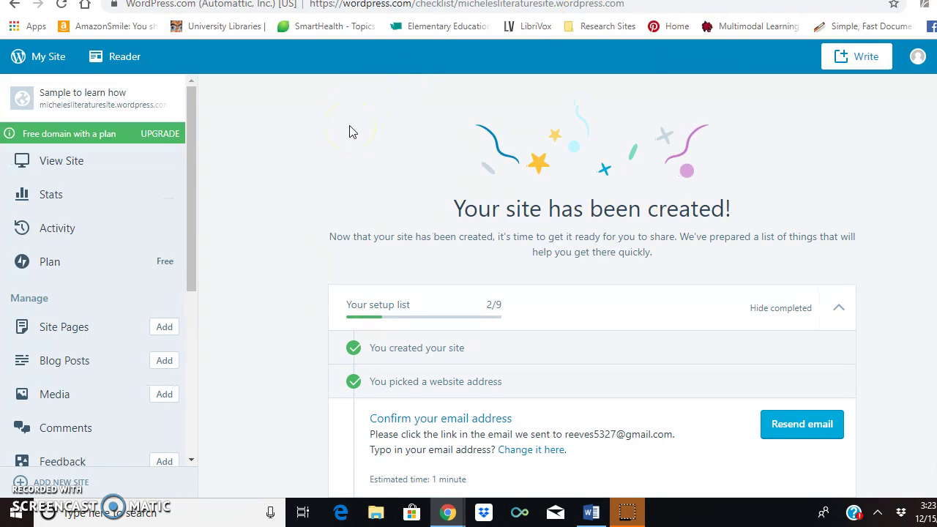
Open My Site Stats, dismiss the 'Got it!' popup, visit Reader, then return to Stats
click(45, 65)
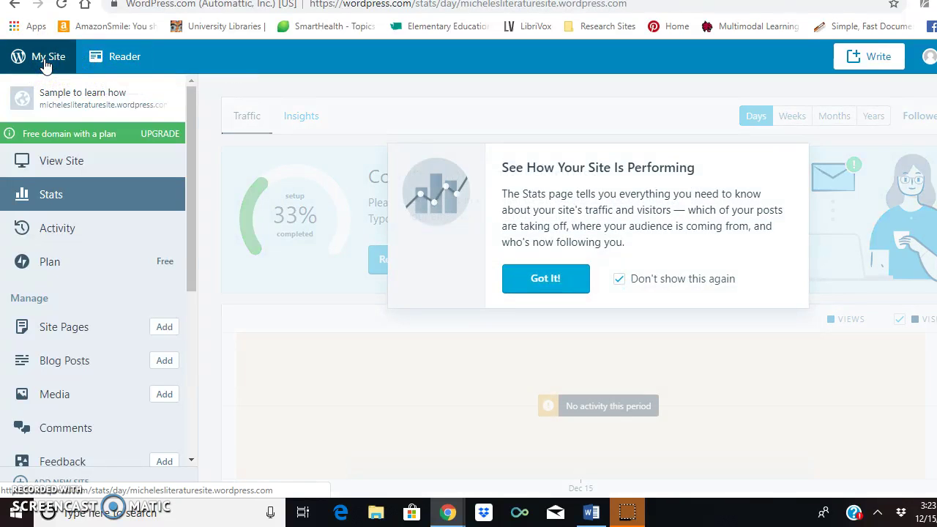
click(554, 280)
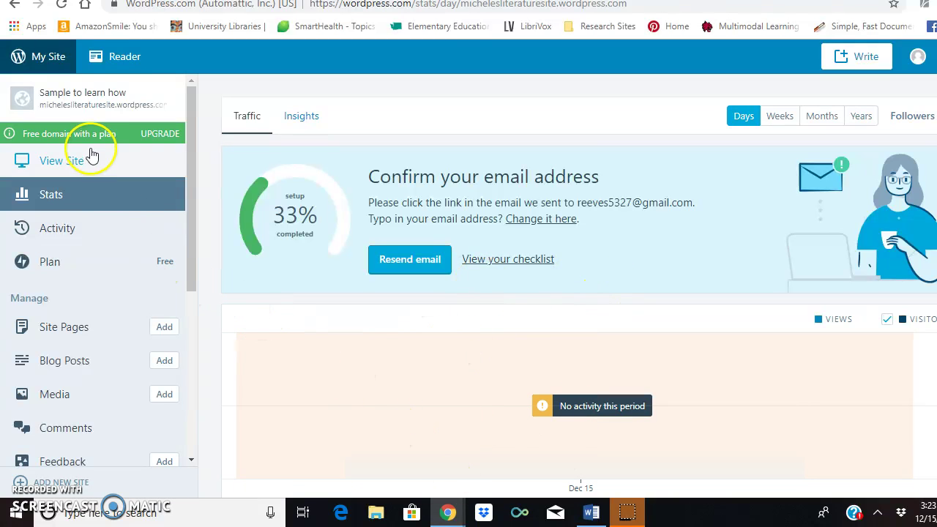
click(110, 62)
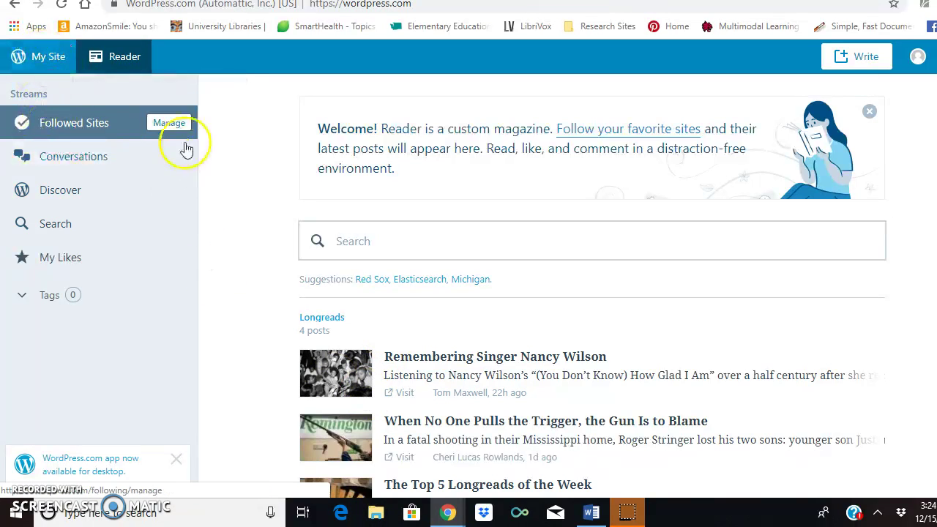
click(42, 64)
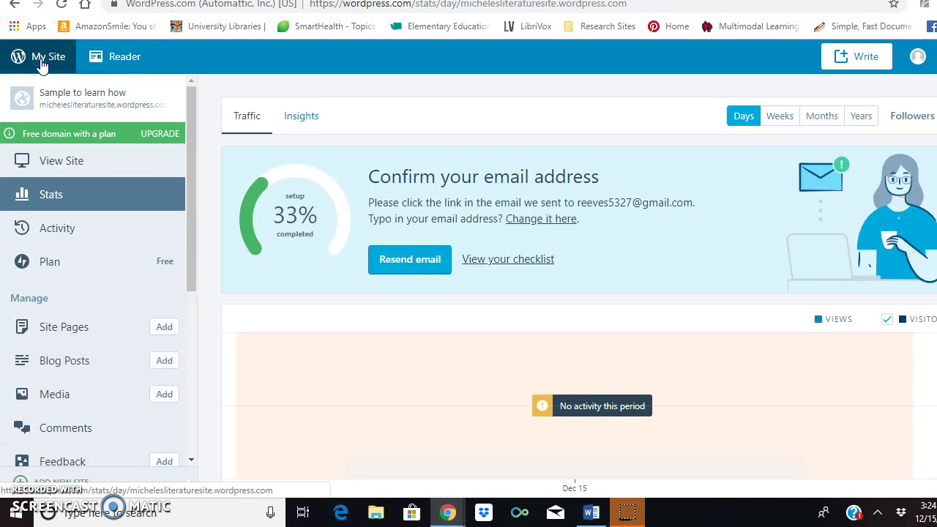
click(101, 58)
click(45, 65)
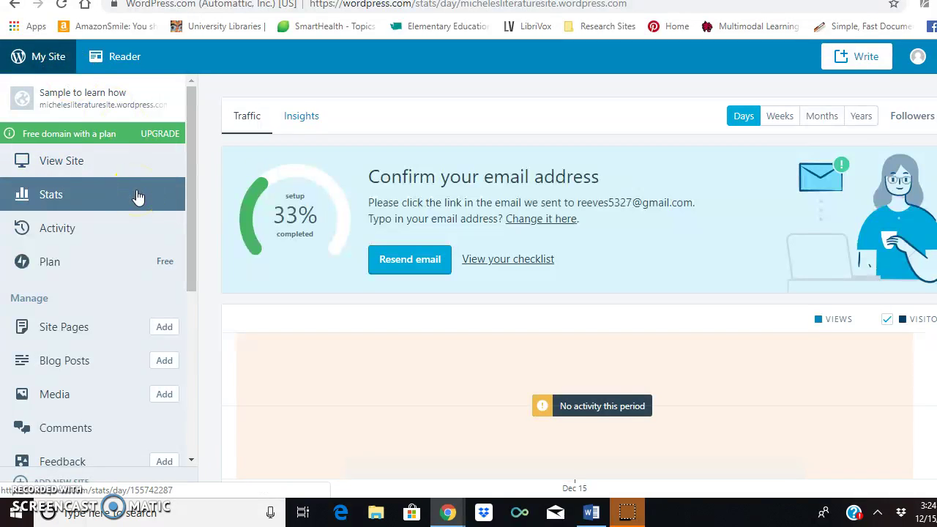
click(191, 199)
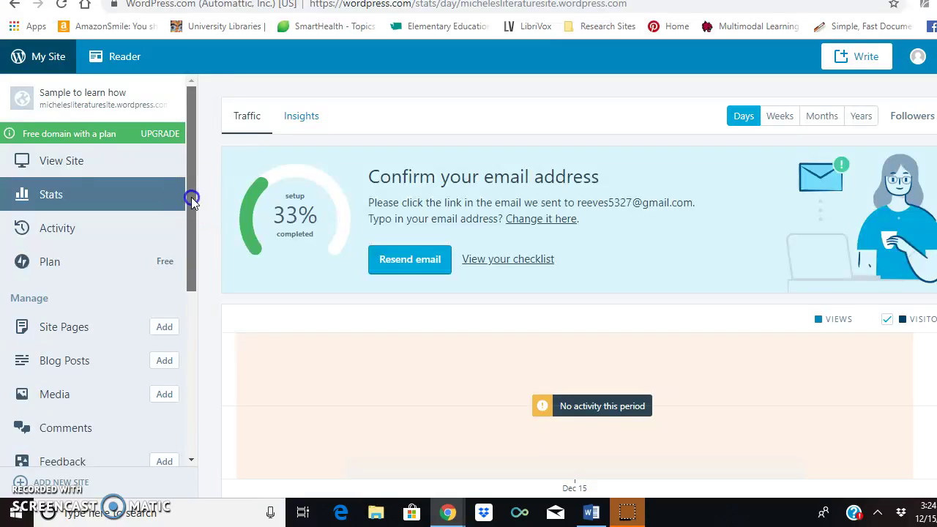
drag(191, 199, 190, 217)
Add a new blog post from the sidebar and close the editor's welcome tip
click(165, 319)
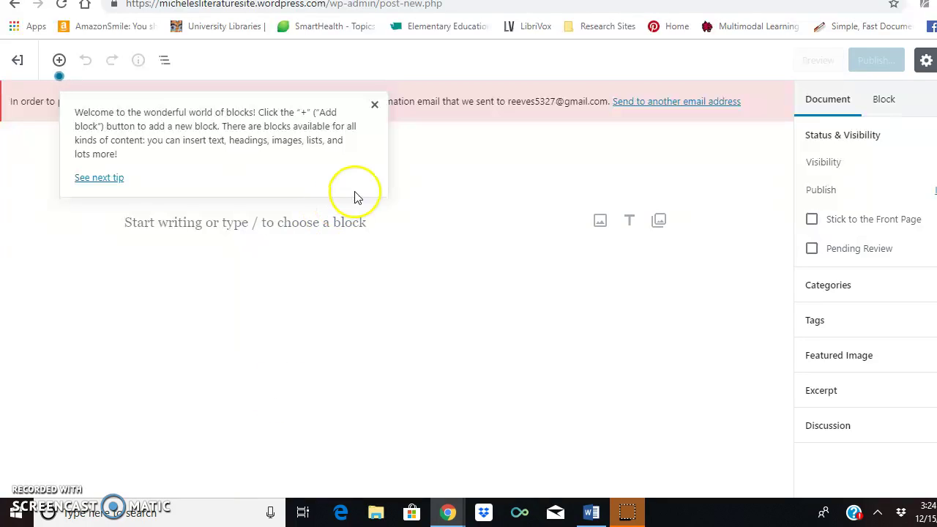
click(374, 105)
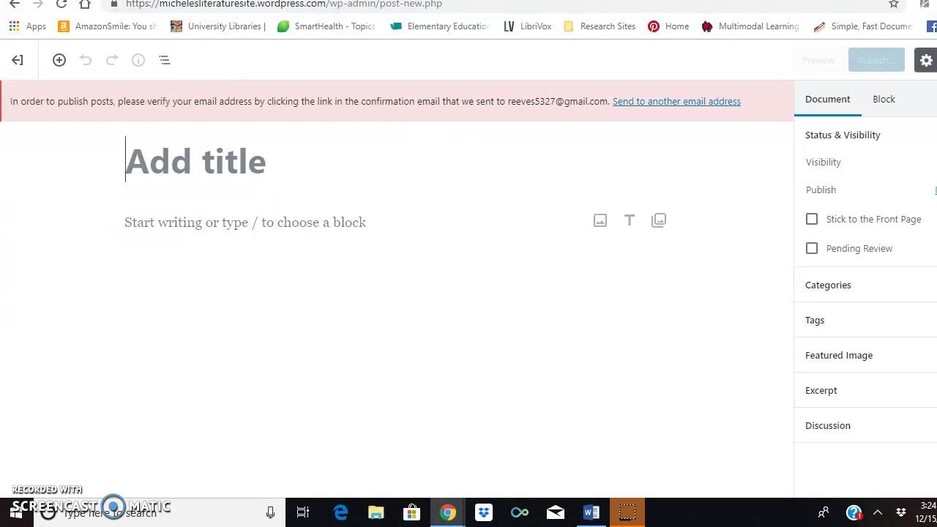
Go back from the empty post editor to the site's Stats page
click(13, 7)
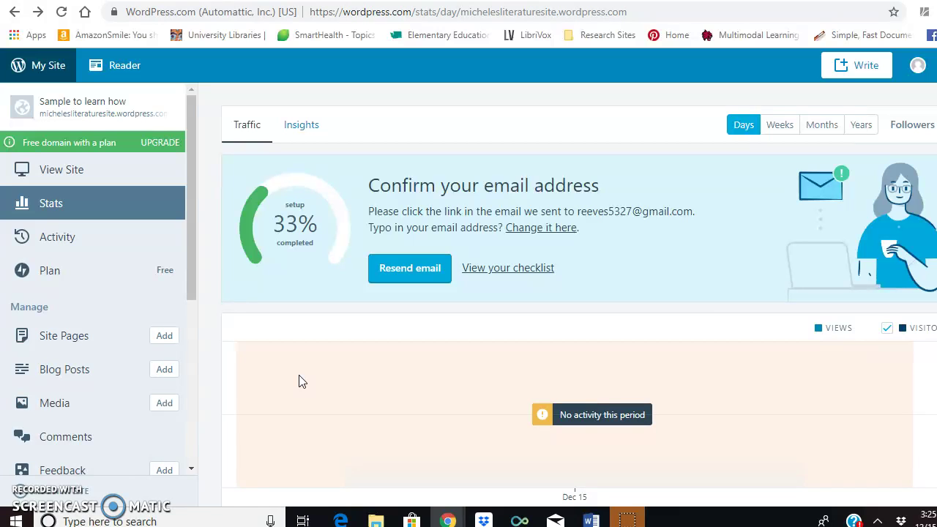
click(265, 391)
click(268, 381)
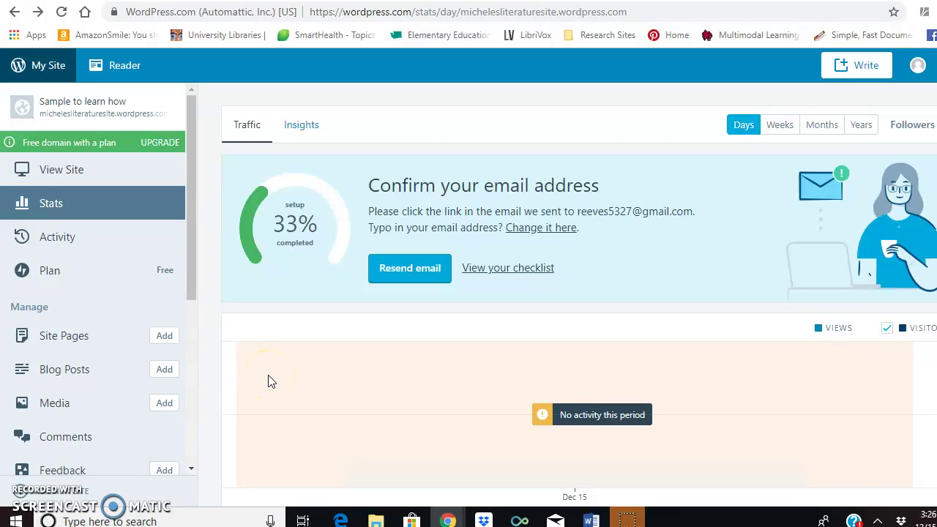